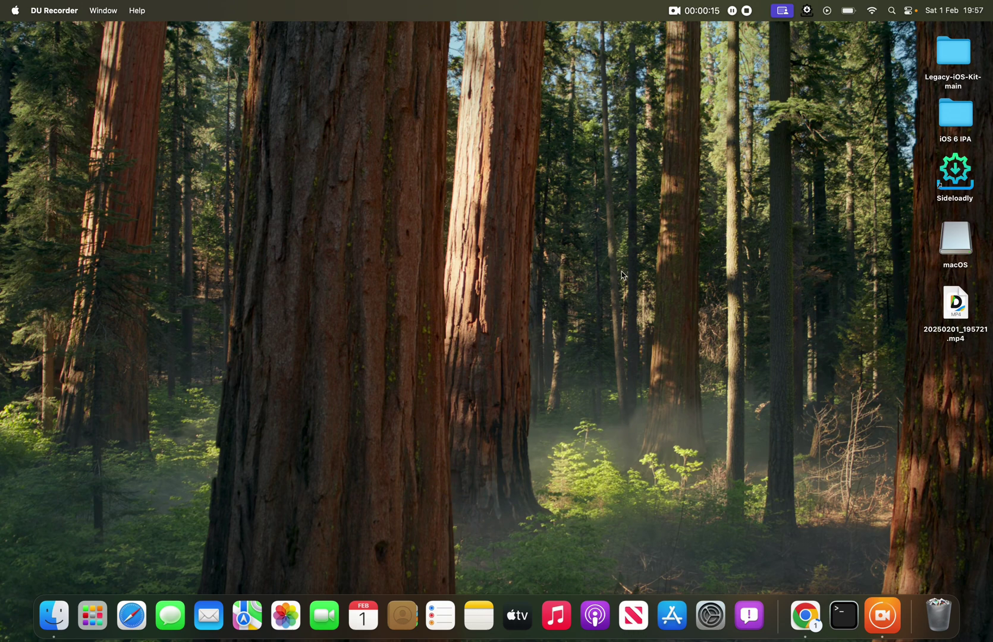
- Search the App Store for 'macos sequoia' and click Get on the macOS Sequoia page
left_click(672, 615)
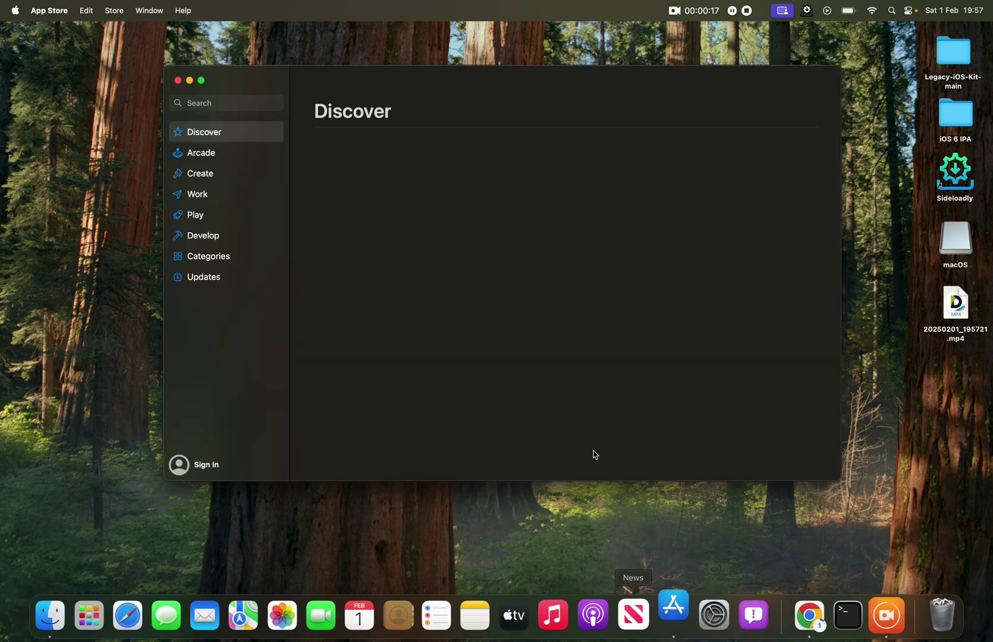
left_click(272, 104)
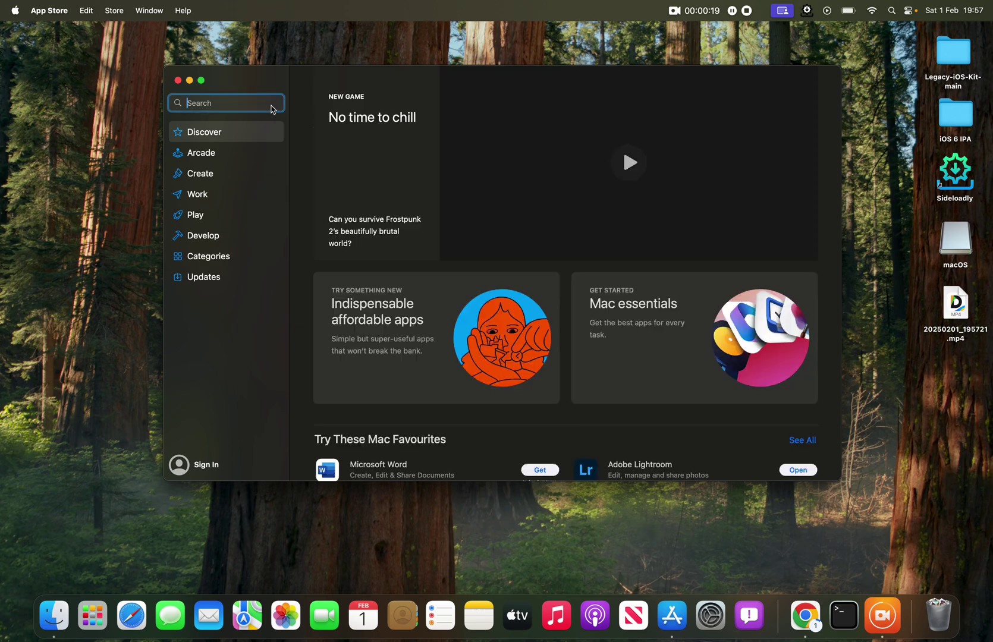
type("macos se")
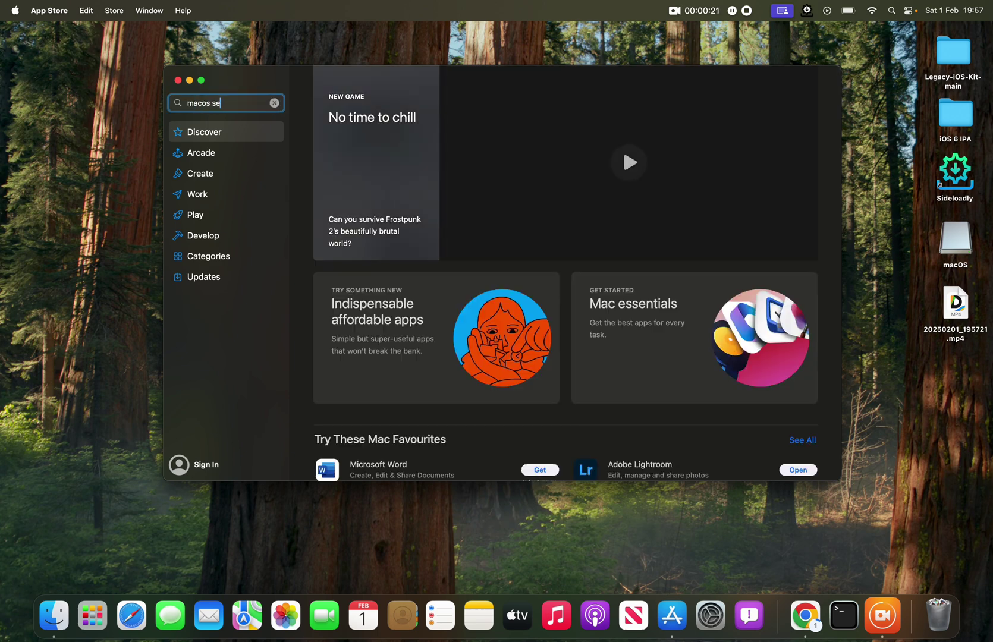
type("quoia")
key("Return")
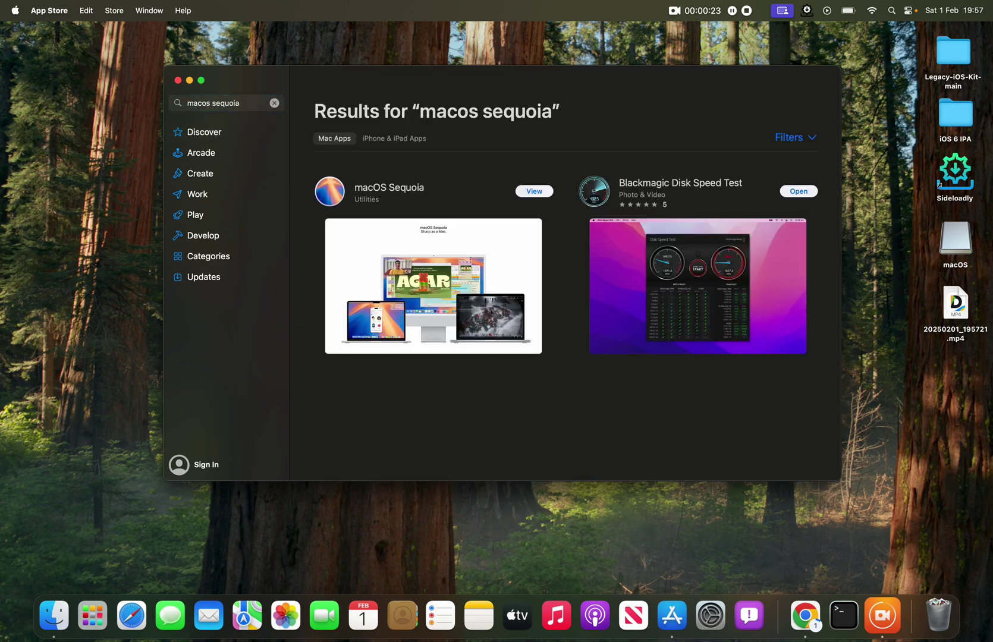
left_click(546, 195)
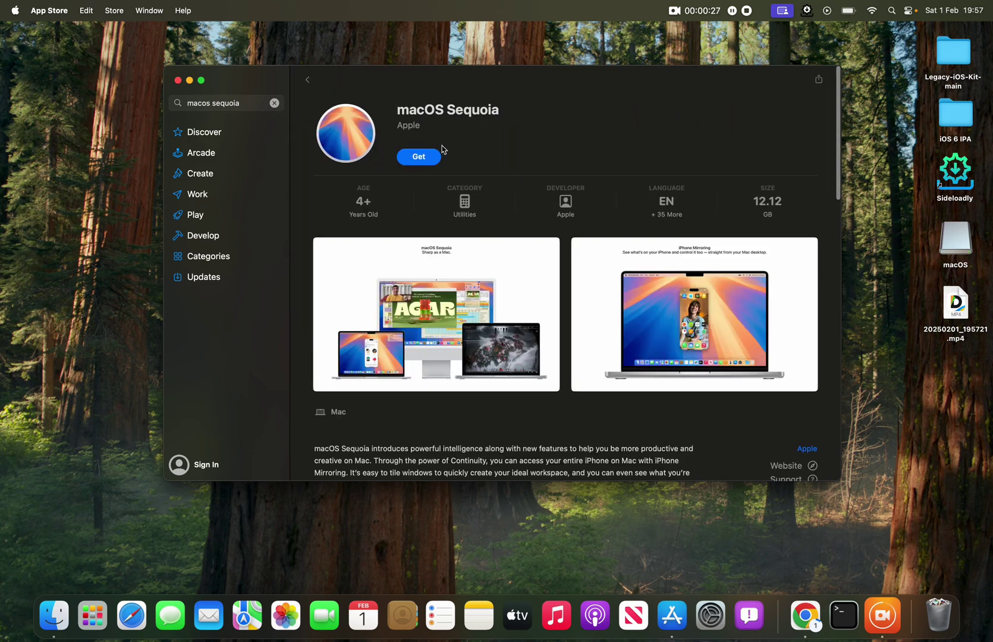
left_click(422, 158)
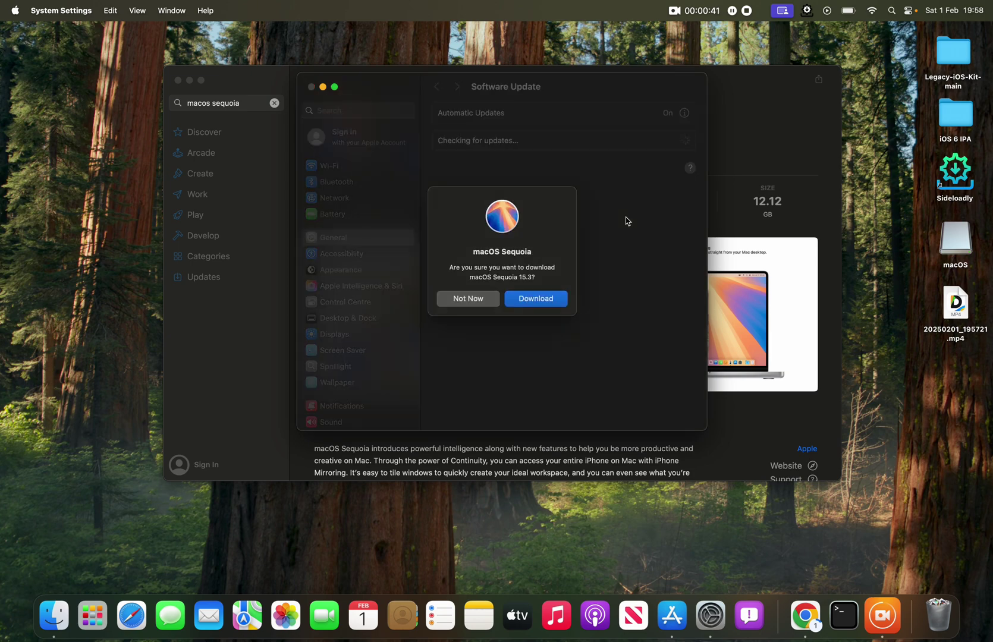
- Confirm the macOS Sequoia 15.3 download, then close Software Update once it reaches 7.17 of 15.25 GB
left_click(547, 301)
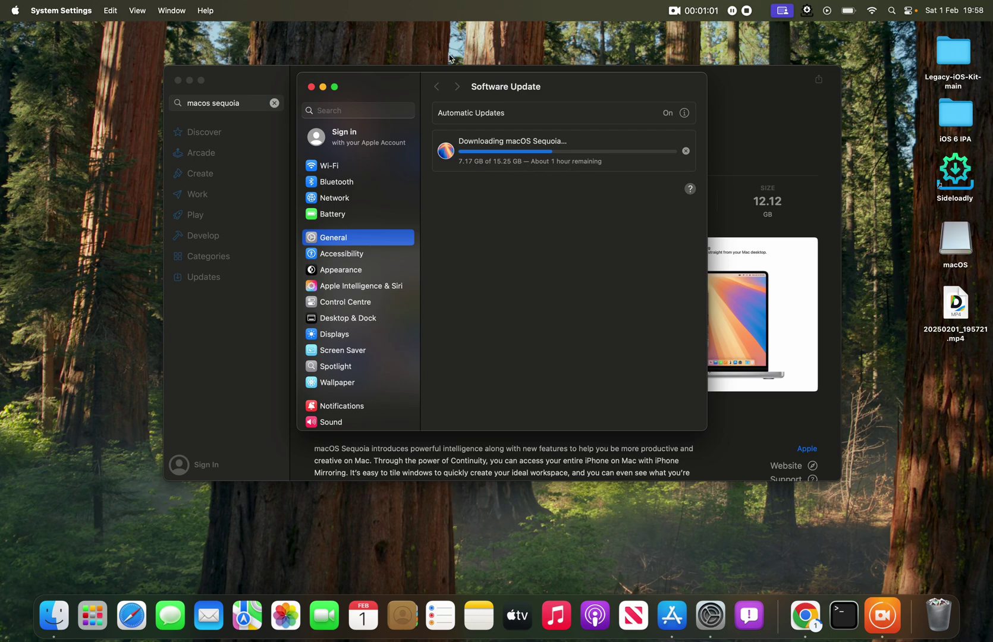
left_click(310, 87)
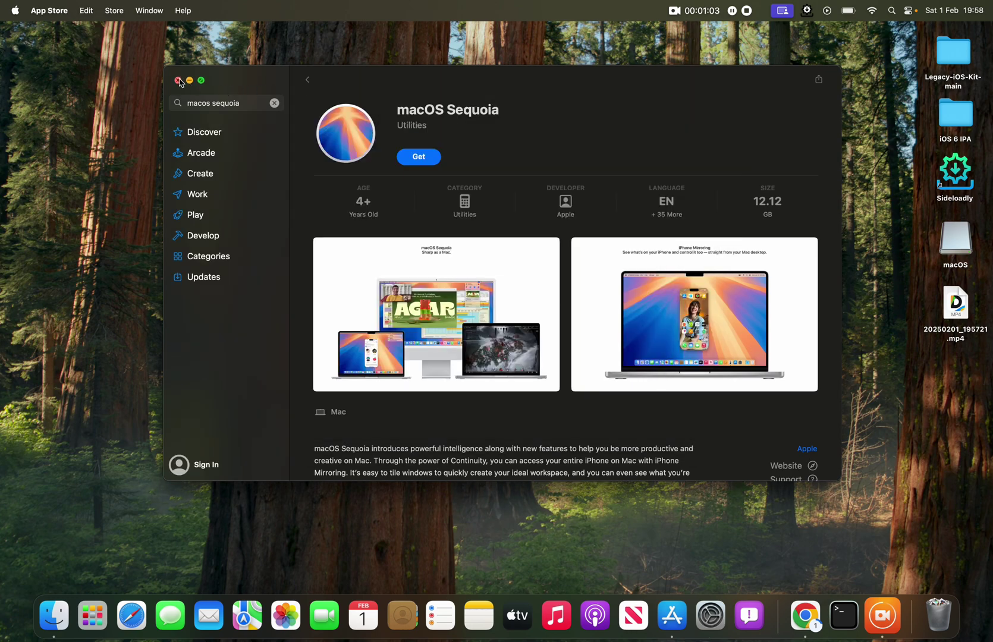
- Close the App Store window and leave the Sequoia download running
left_click(178, 81)
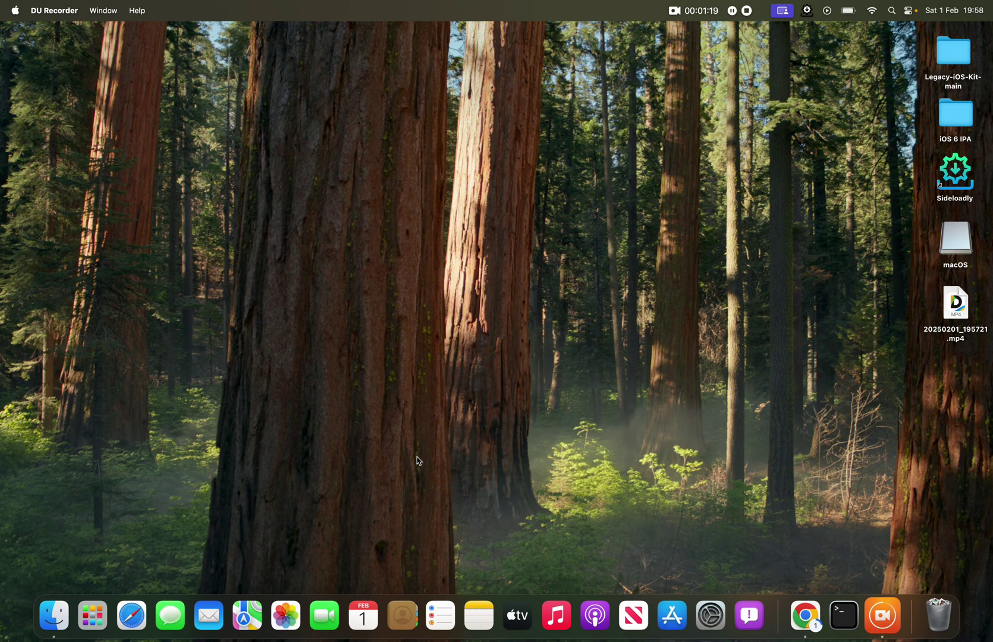
- Launch Disk Utility from Applications > Utilities in Finder
left_click(53, 615)
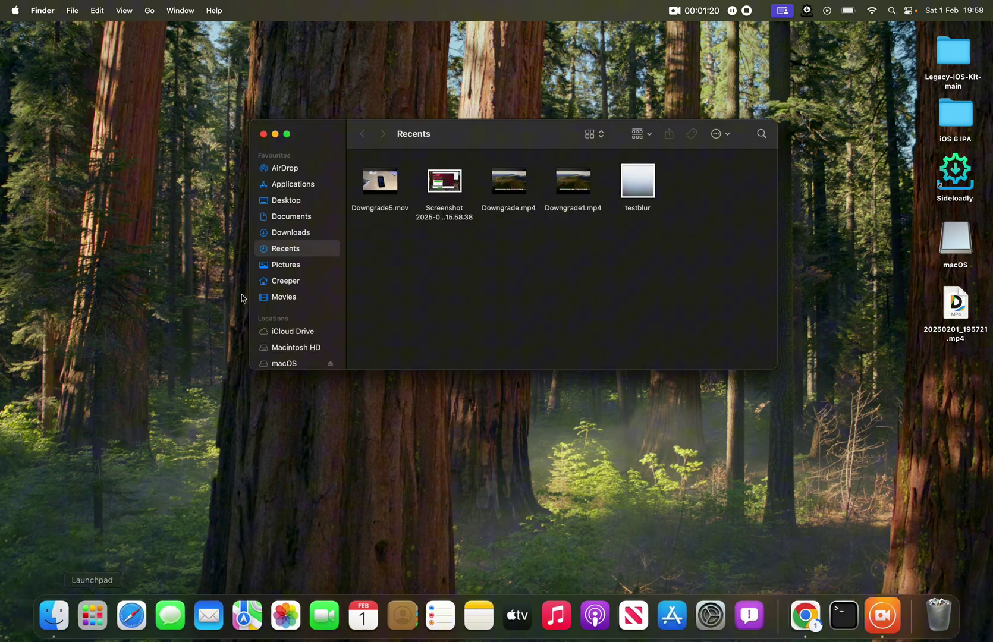
left_click(280, 185)
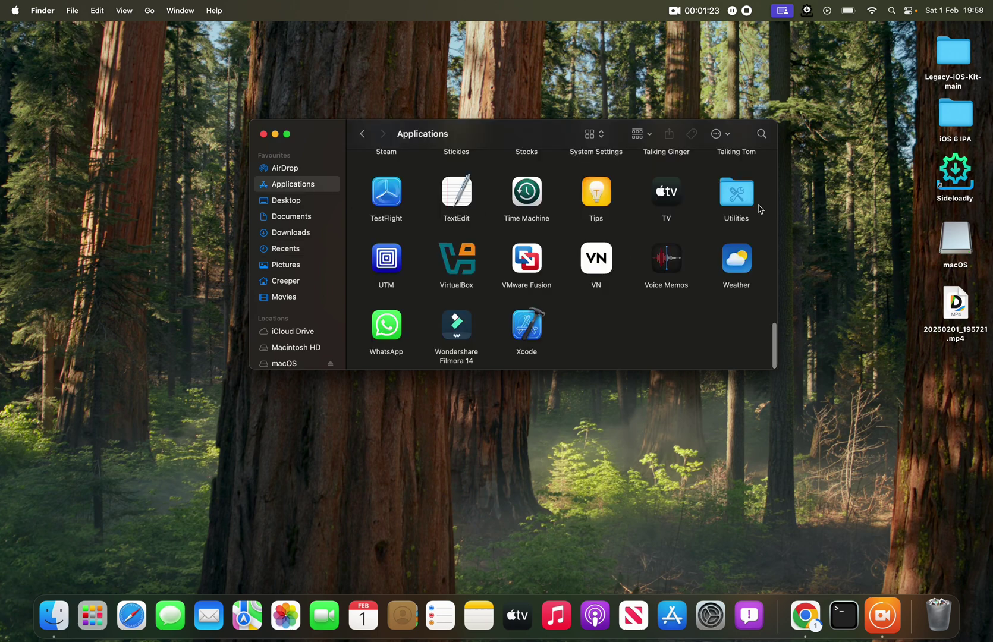
double_click(741, 200)
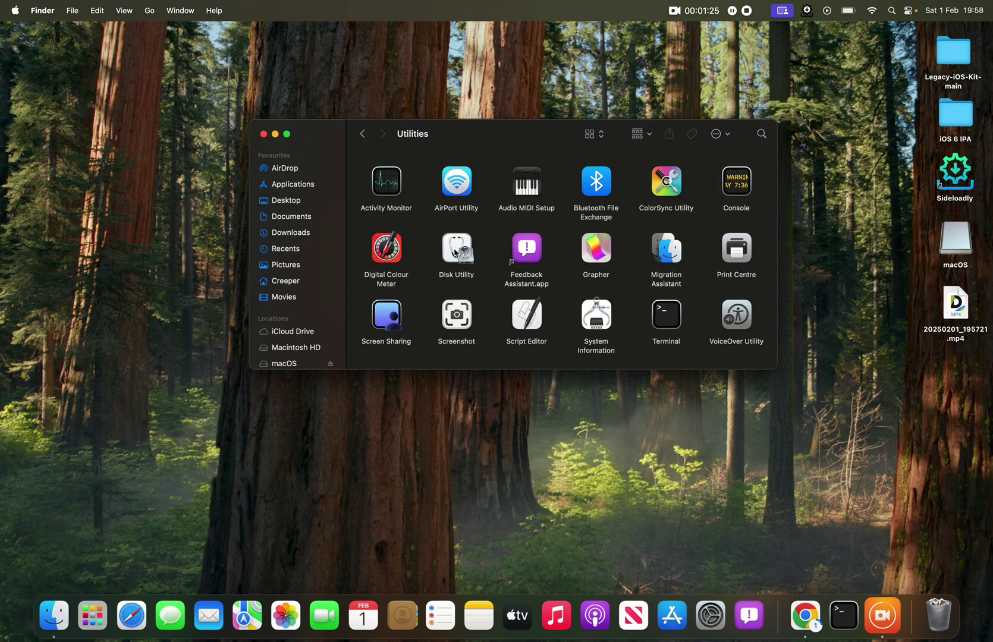
double_click(454, 252)
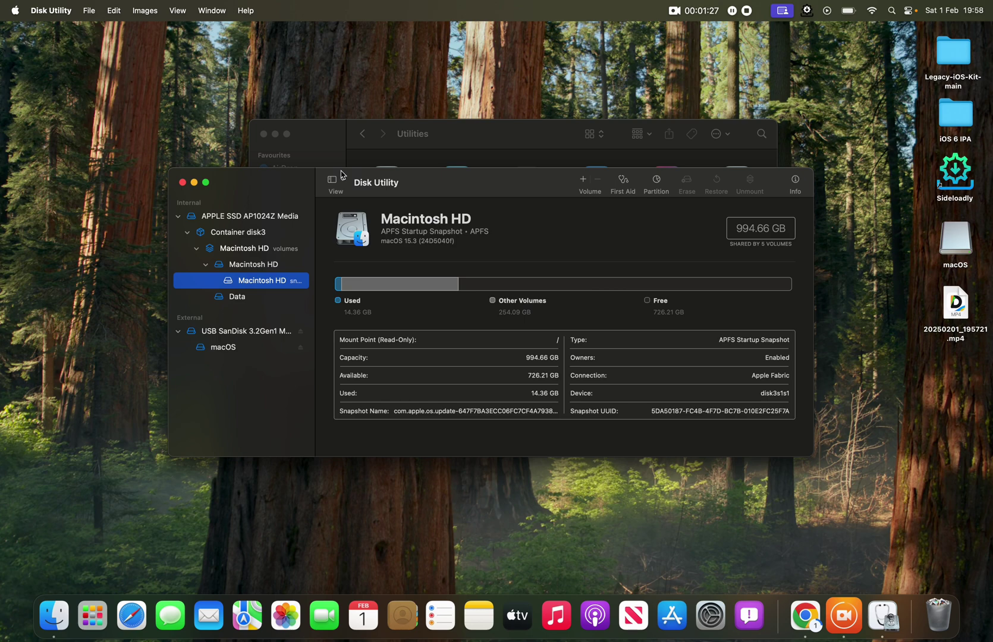
- Select USB SanDisk 3.2Gen1 Media to see its 250.15 GB GUID Partition Map details
left_click(334, 179)
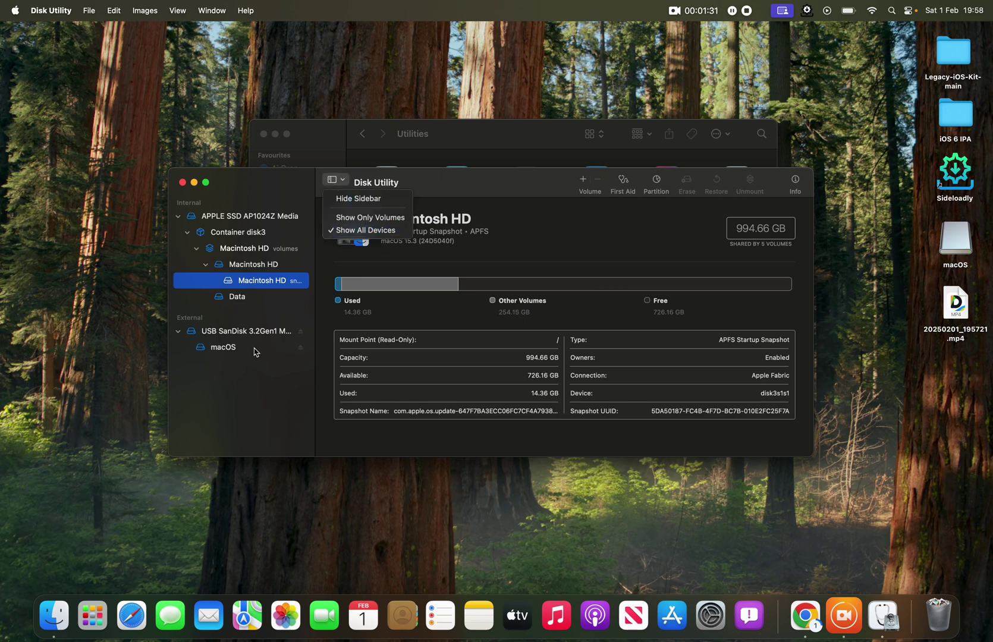
left_click(256, 372)
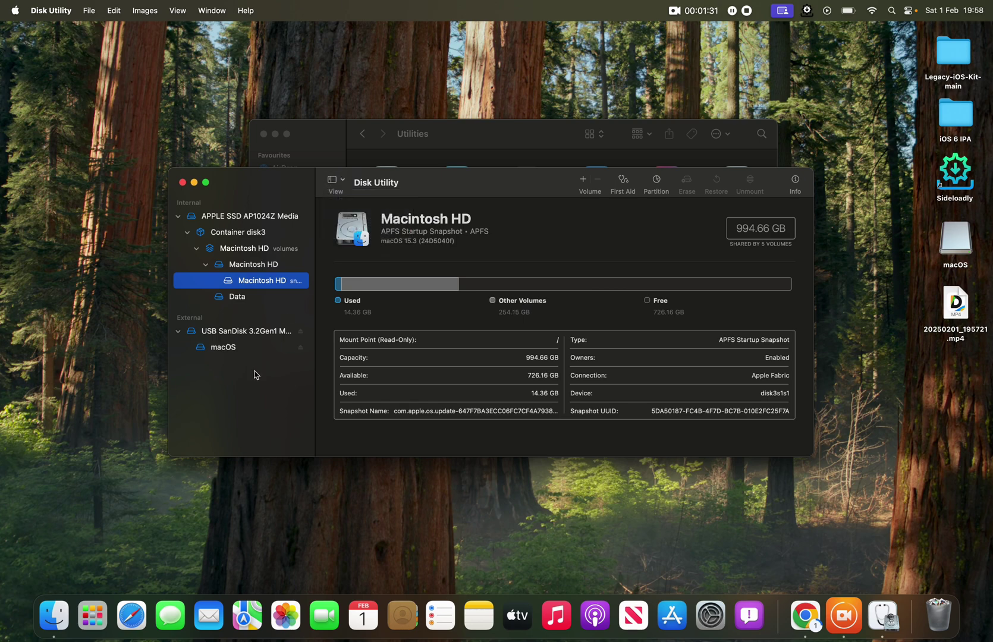
left_click(222, 334)
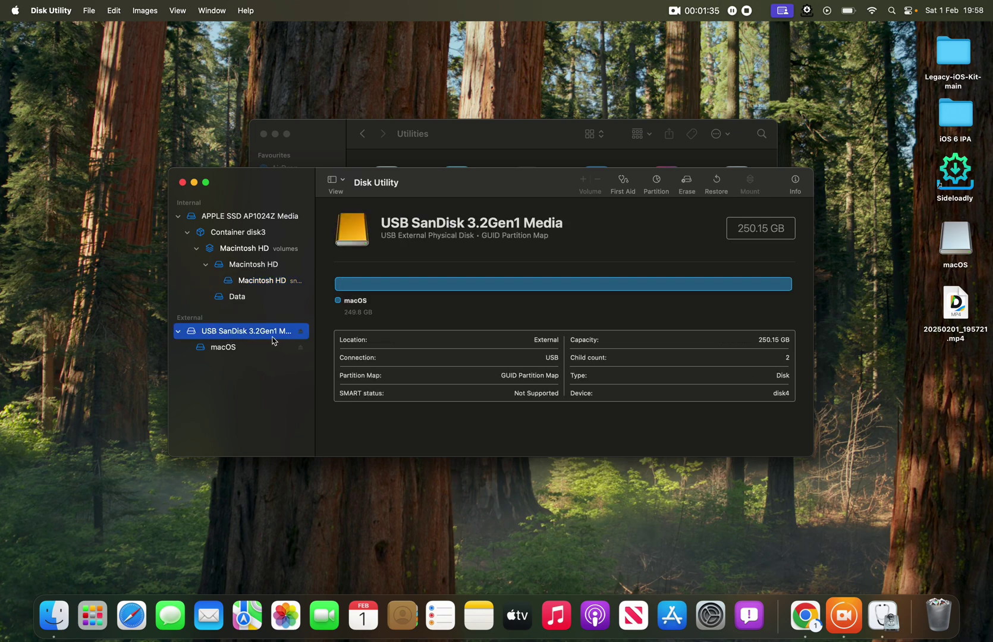
- Erase the SanDisk drive as Mac OS Extended (Journaled) named 'macOS', then close Disk Utility
left_click(687, 182)
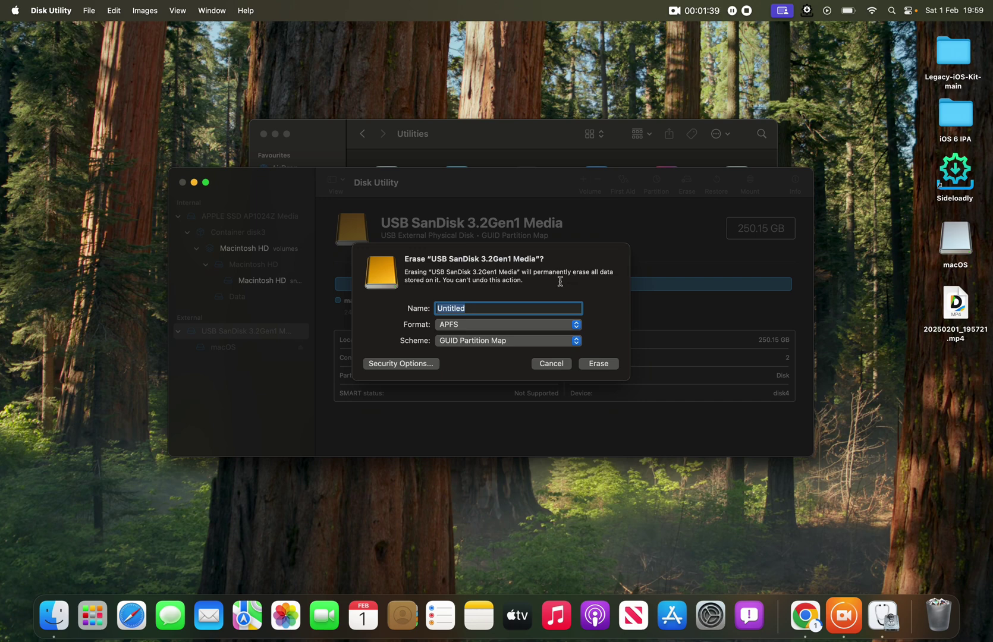
type("macOS")
left_click(457, 326)
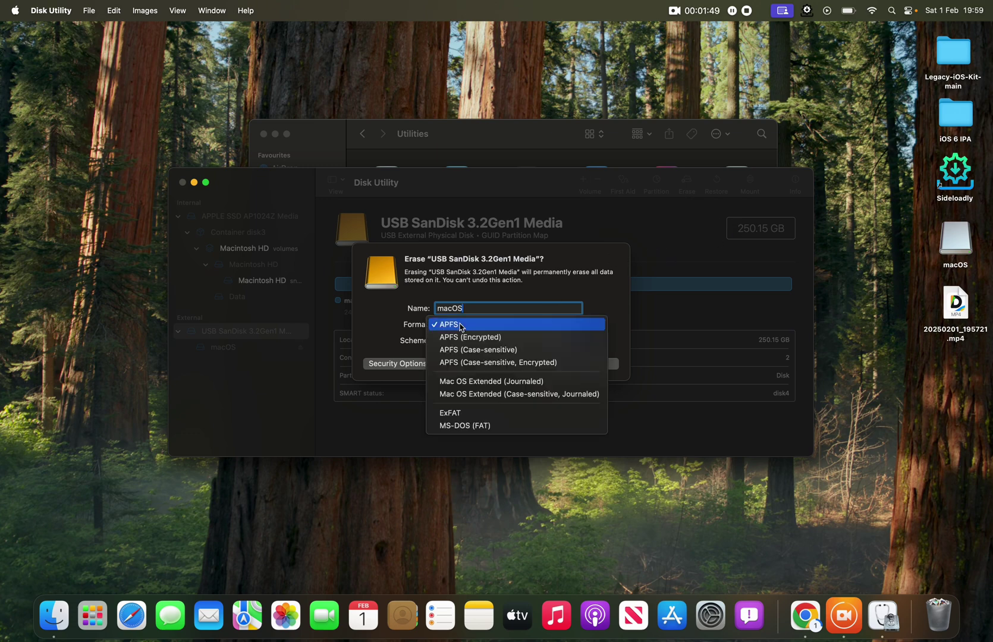
left_click(521, 382)
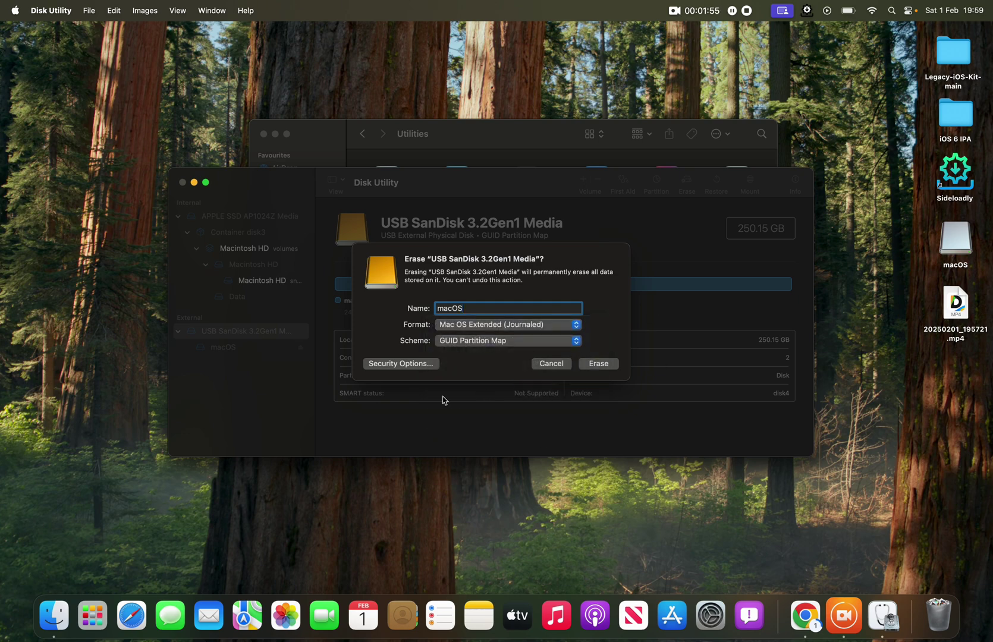
left_click(598, 366)
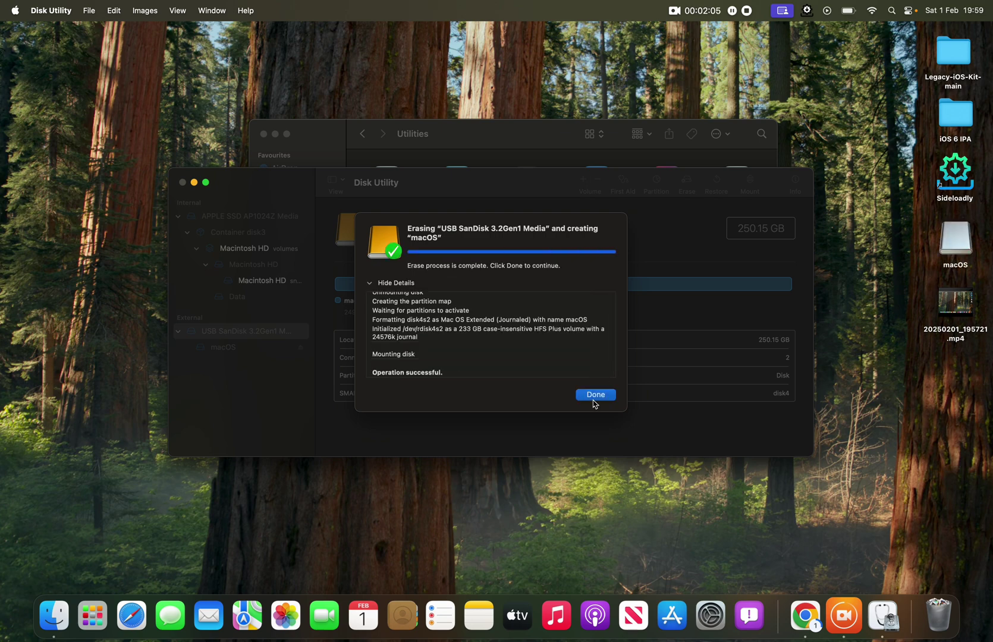
left_click(592, 401)
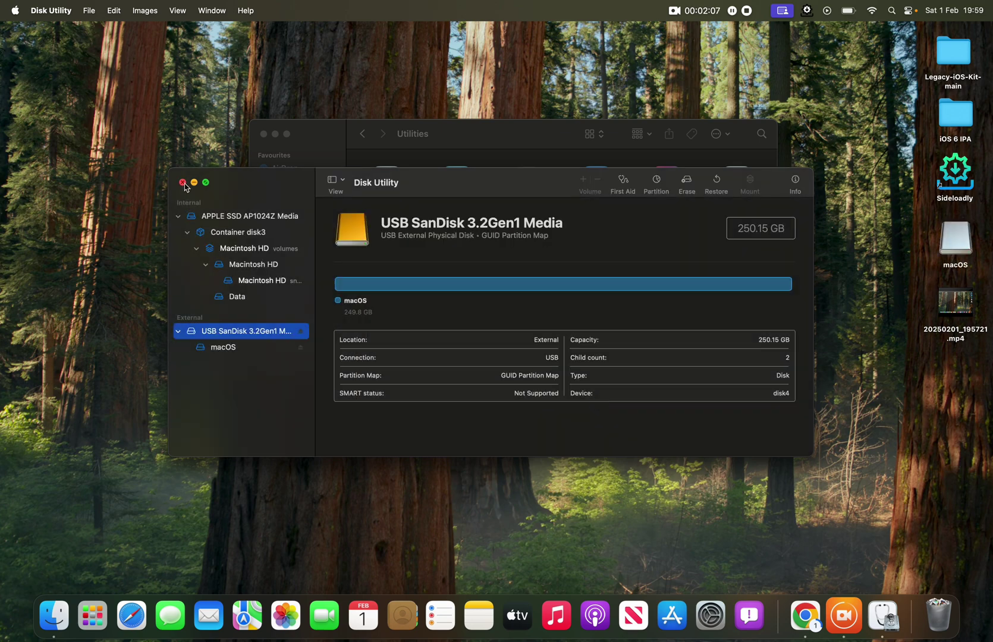
left_click(182, 182)
- Close the Utilities Finder window and quit Install macOS Sequoia with Cmd+Q
left_click(263, 134)
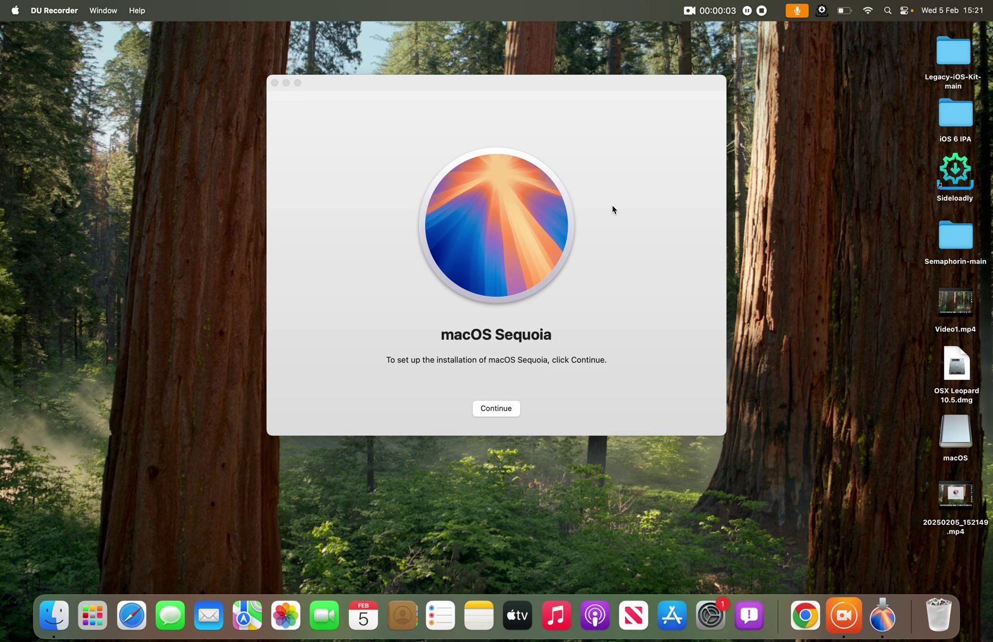
left_click(614, 209)
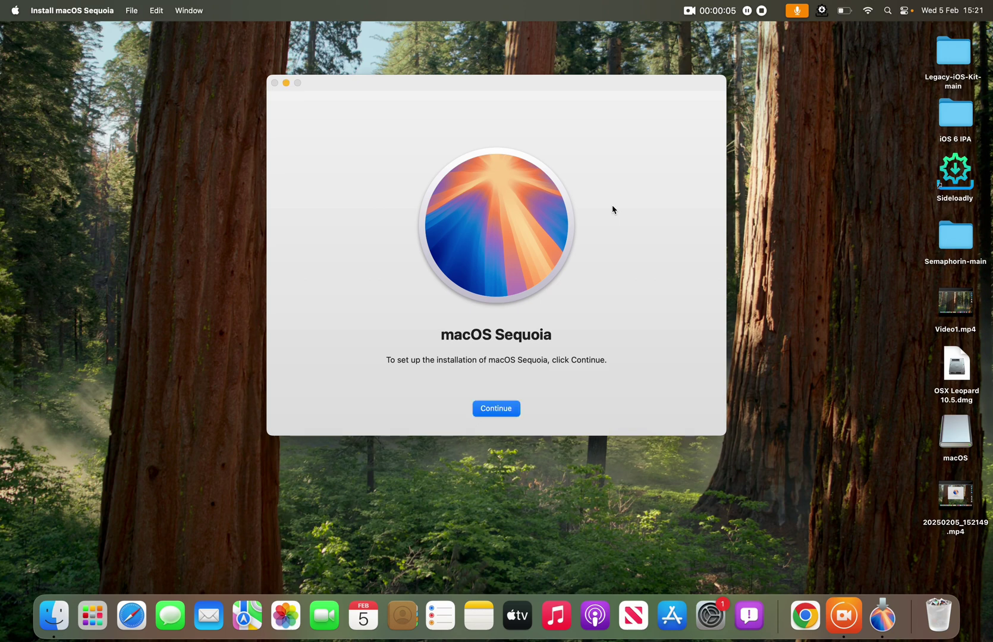
key("super+q")
left_click(503, 323)
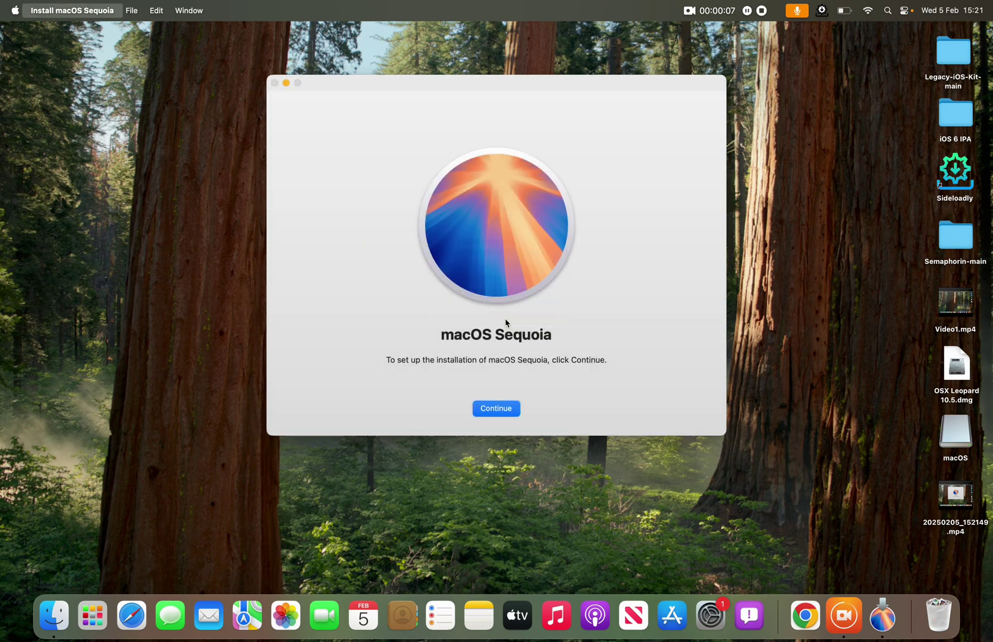
- Launch Terminal from Applications > Utilities in Finder
left_click(54, 616)
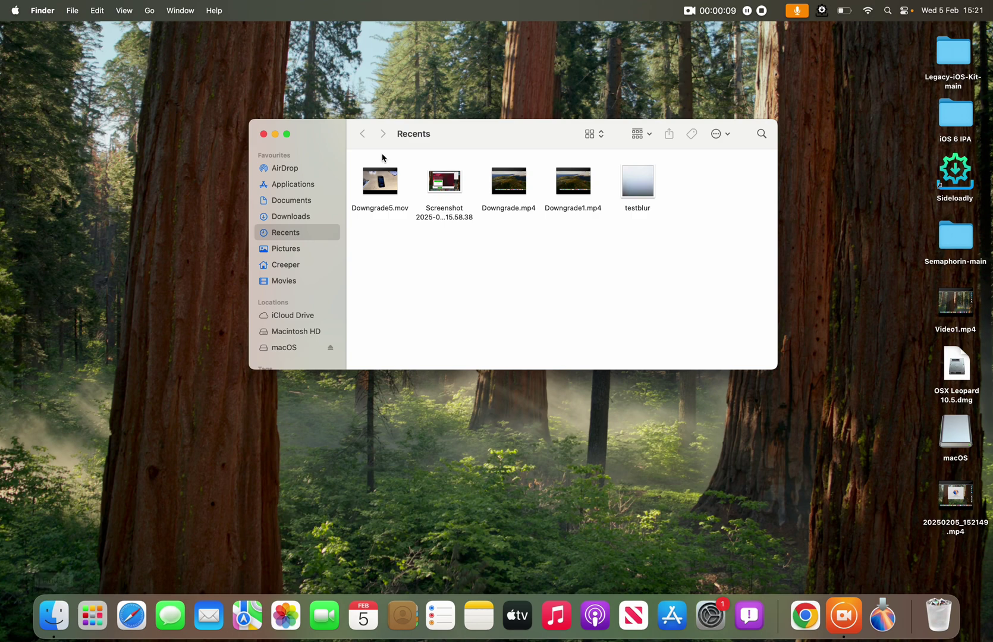
left_click(315, 185)
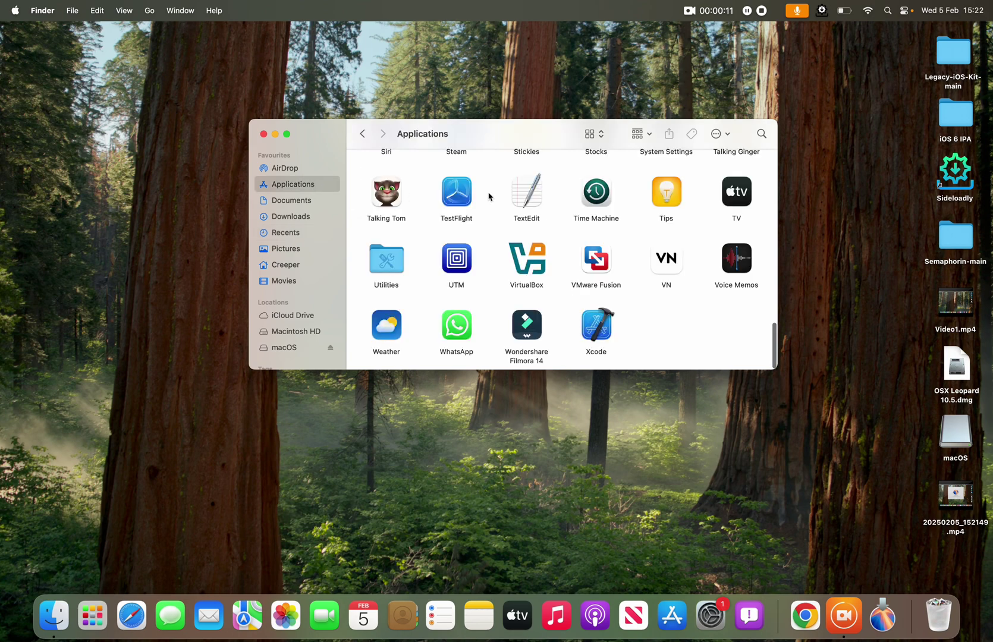
double_click(382, 257)
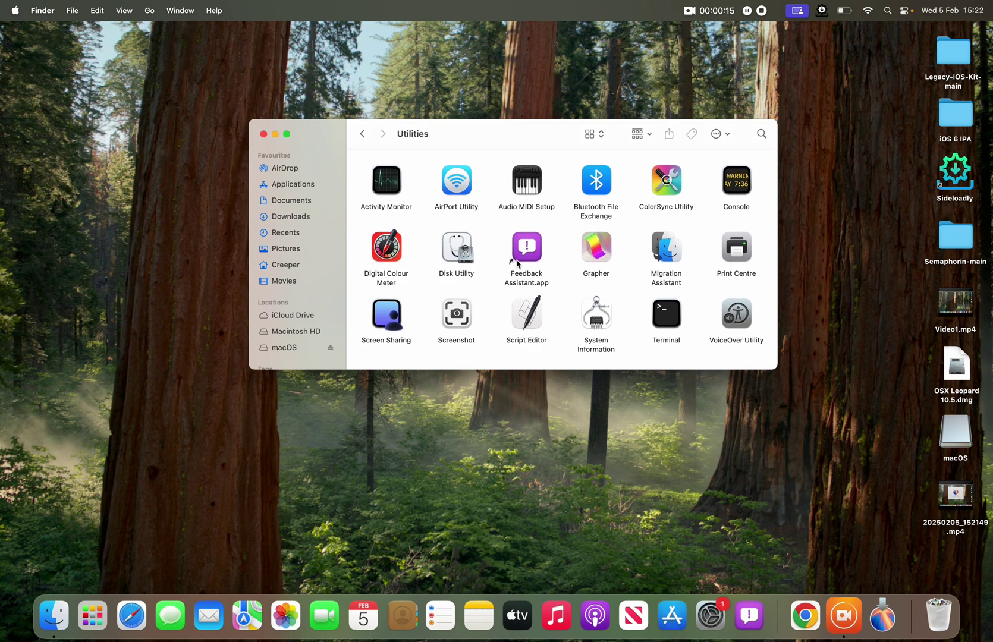
double_click(674, 321)
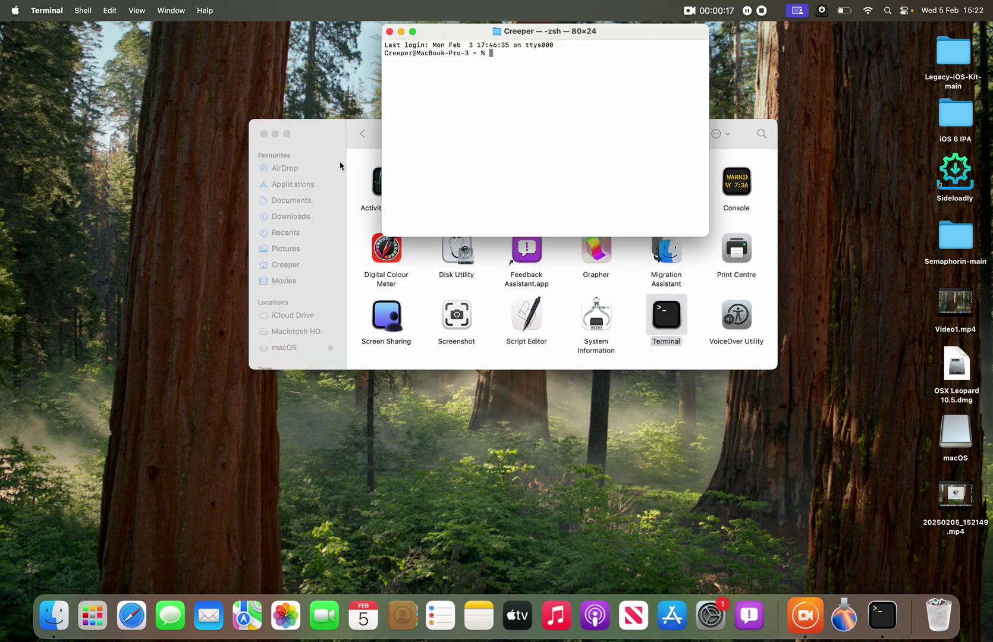
- Arrange the Finder and Terminal windows side by side, with Finder back in Applications
left_click(332, 145)
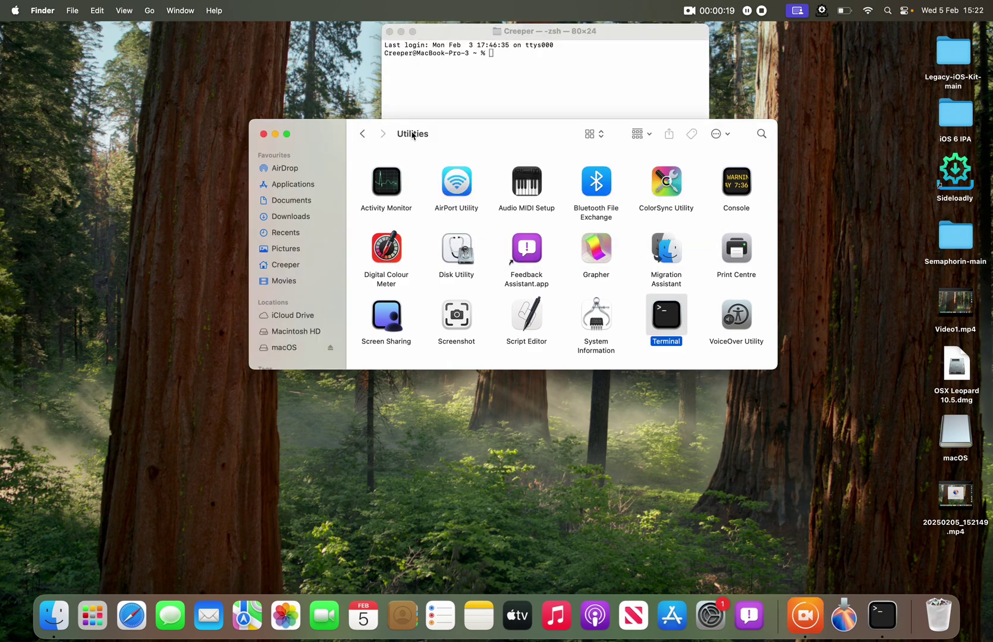
left_click_drag(470, 148, 537, 215)
left_click(581, 31)
left_click_drag(581, 31, 314, 91)
left_click(568, 206)
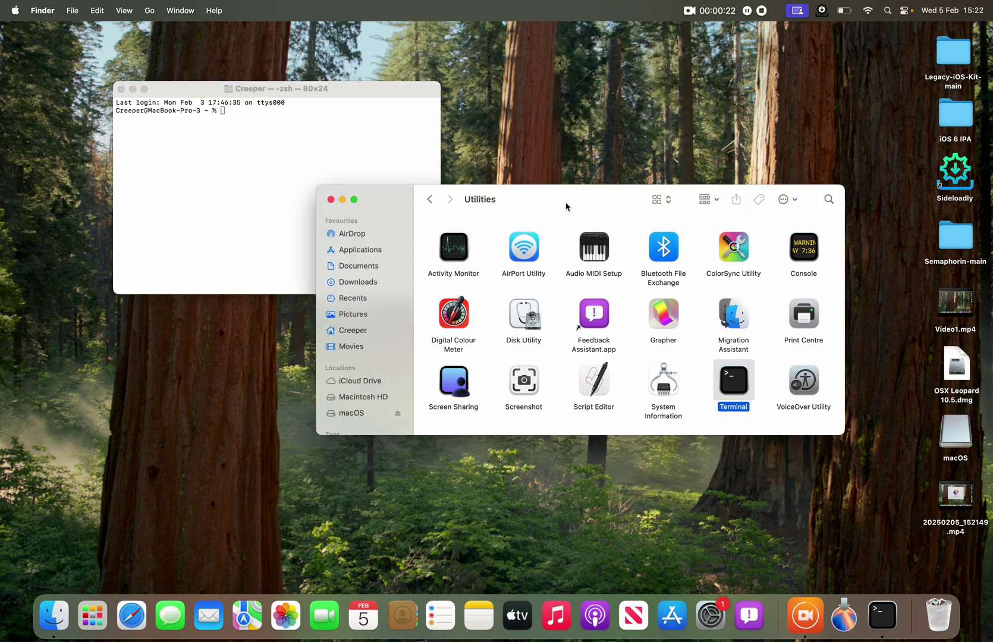
left_click(377, 250)
left_click_drag(572, 199, 639, 109)
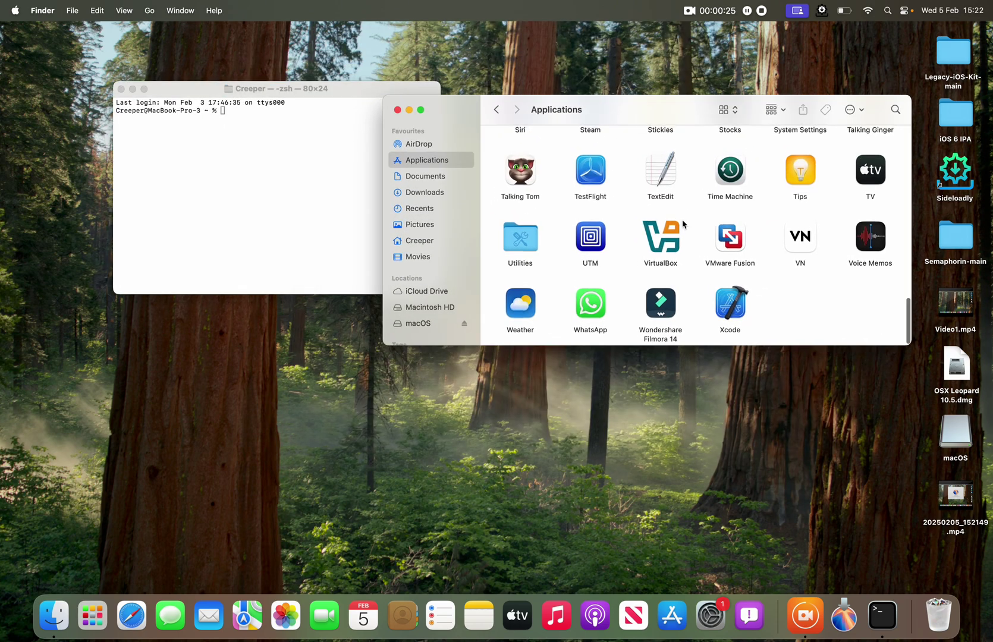
- Show the package contents of Install macOS Sequoia in the Applications folder
scroll(683, 224, "up", 10)
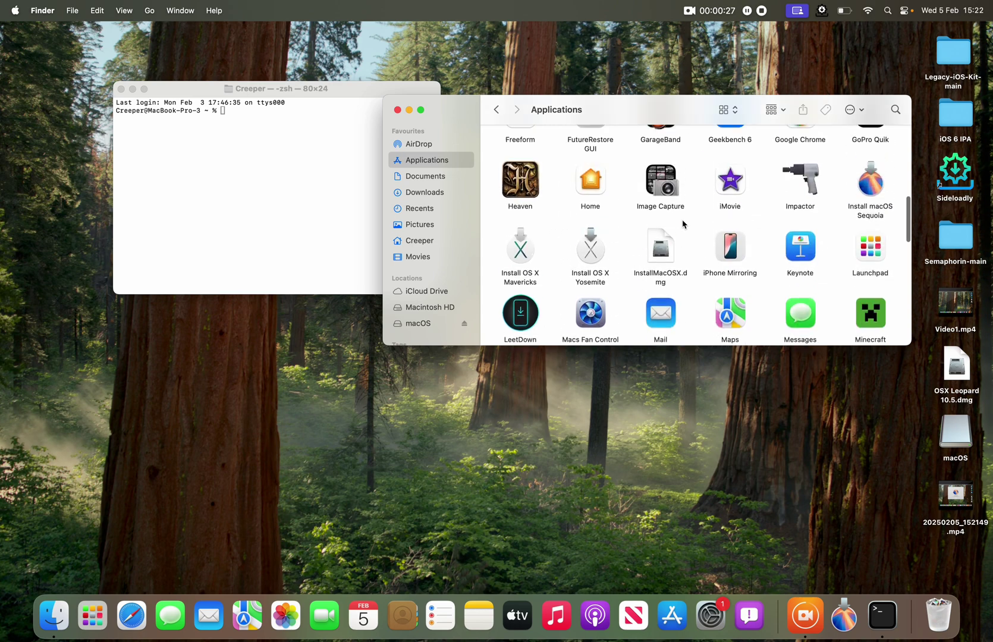
scroll(588, 262, "up", 3)
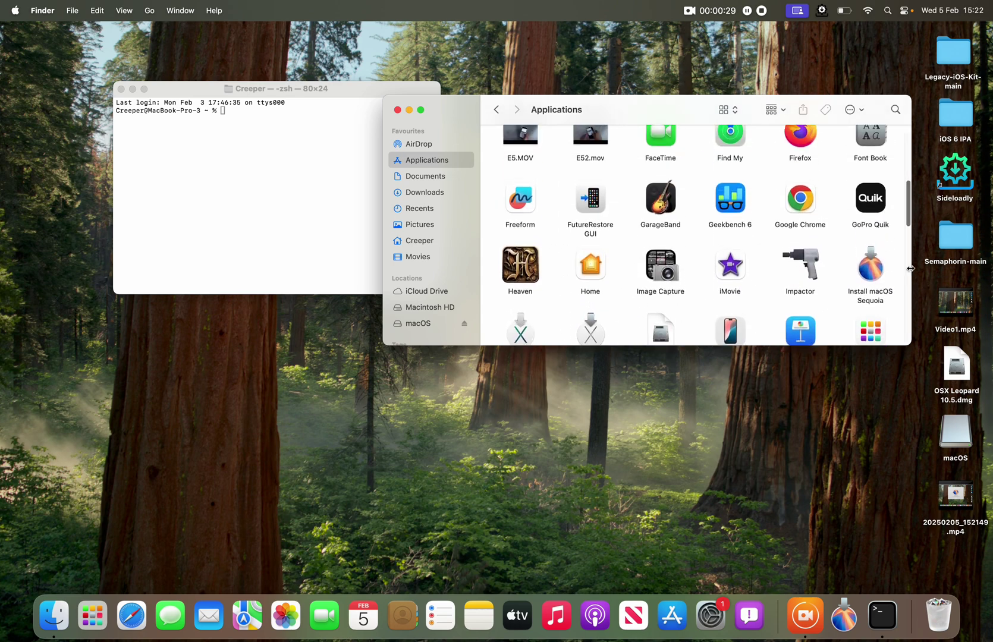
right_click(867, 264)
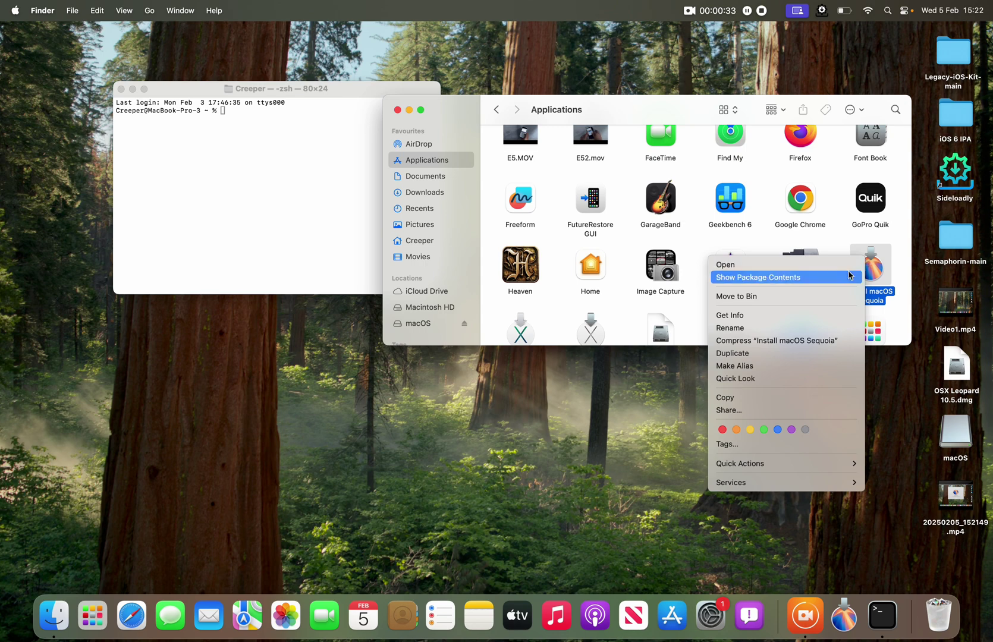
left_click(790, 279)
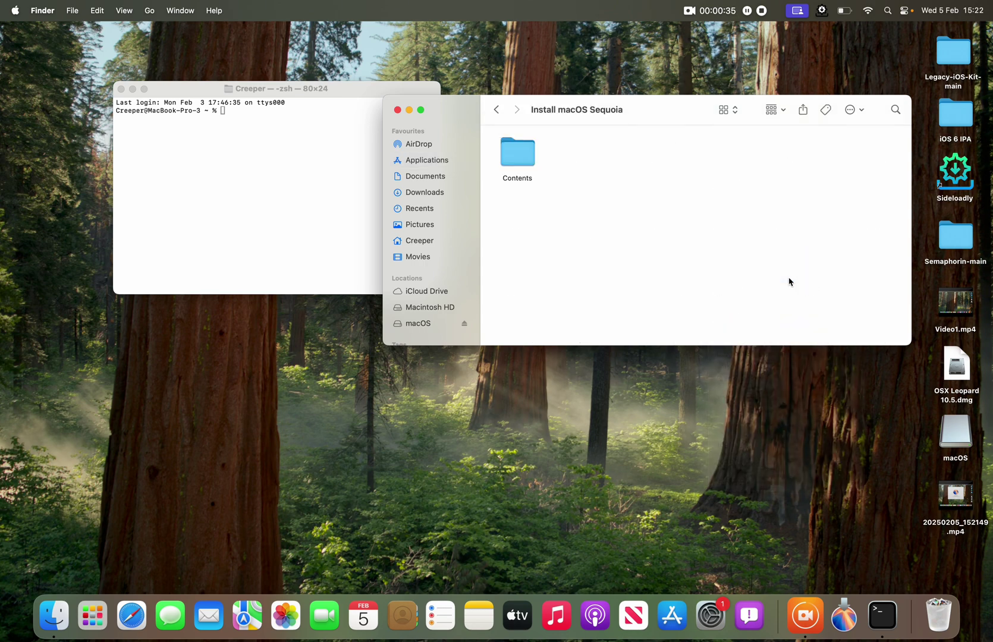
- Go into Contents > Resources to reveal createinstallmedia, with Terminal placed beside Finder
double_click(530, 154)
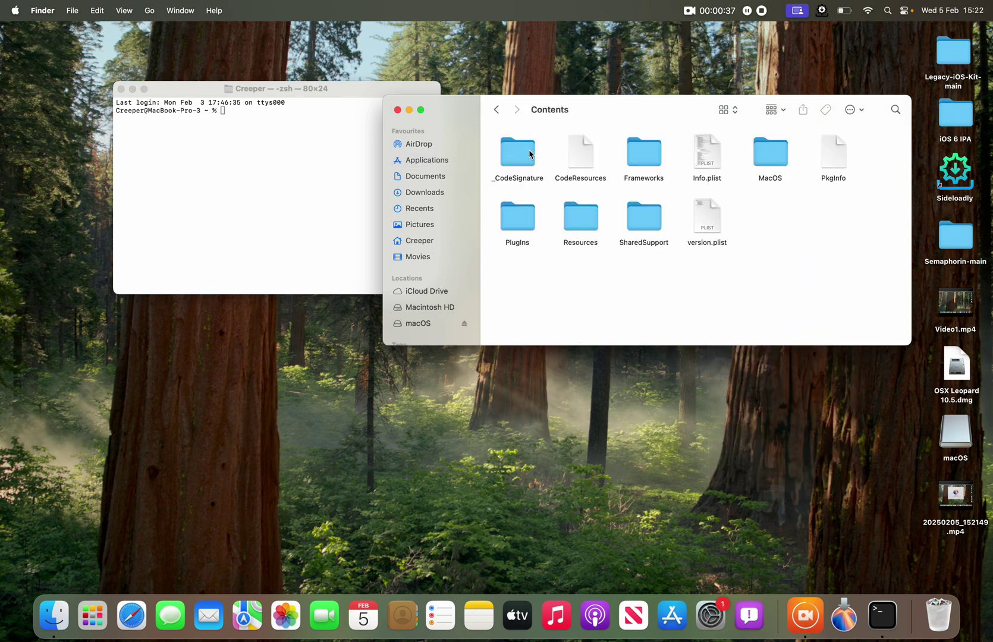
double_click(587, 220)
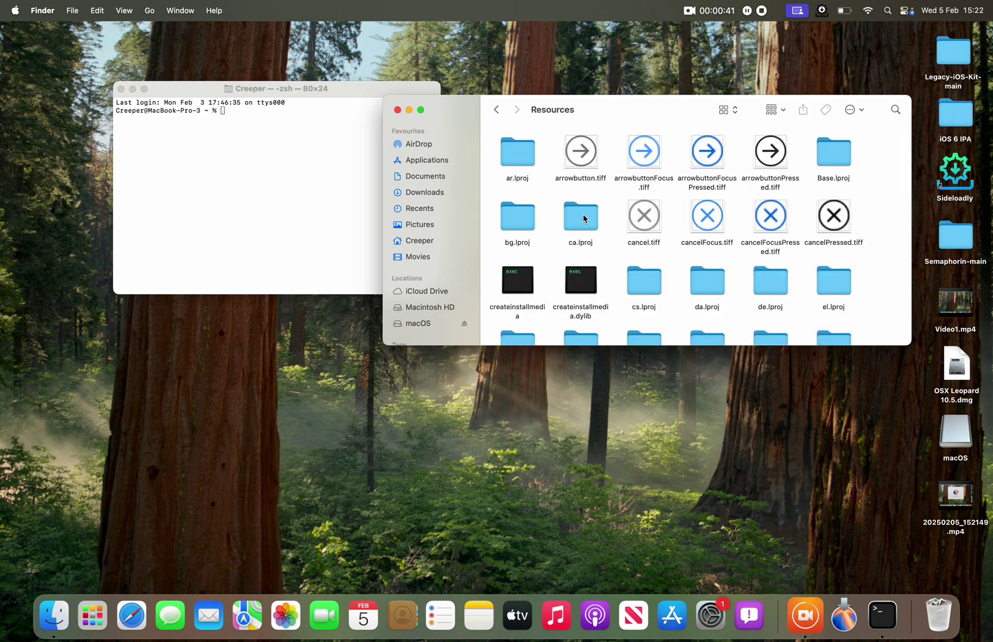
scroll(584, 219, "down", 3)
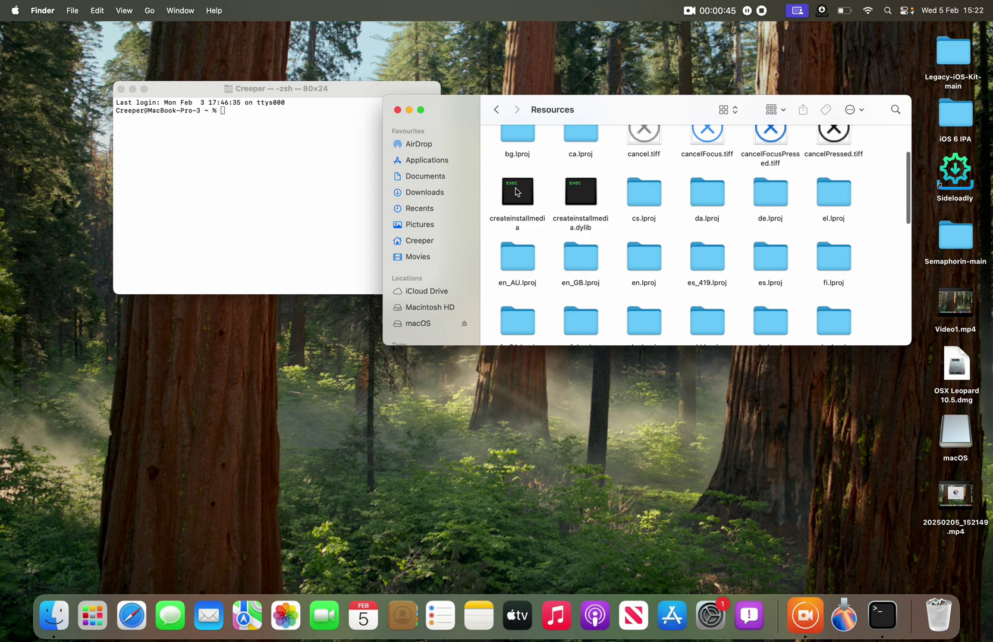
left_click_drag(599, 120, 624, 118)
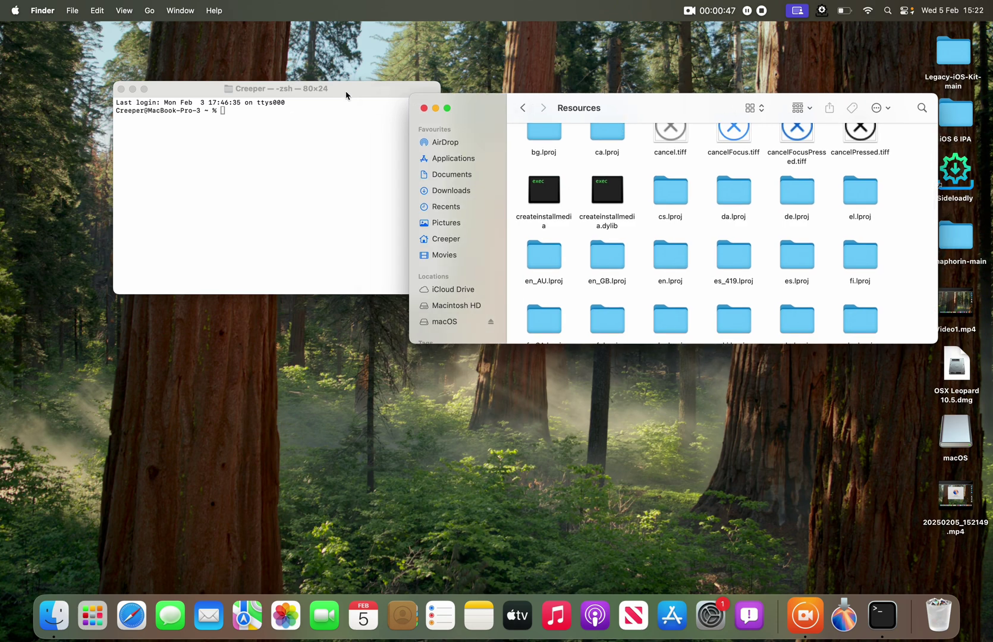
left_click_drag(346, 93, 302, 136)
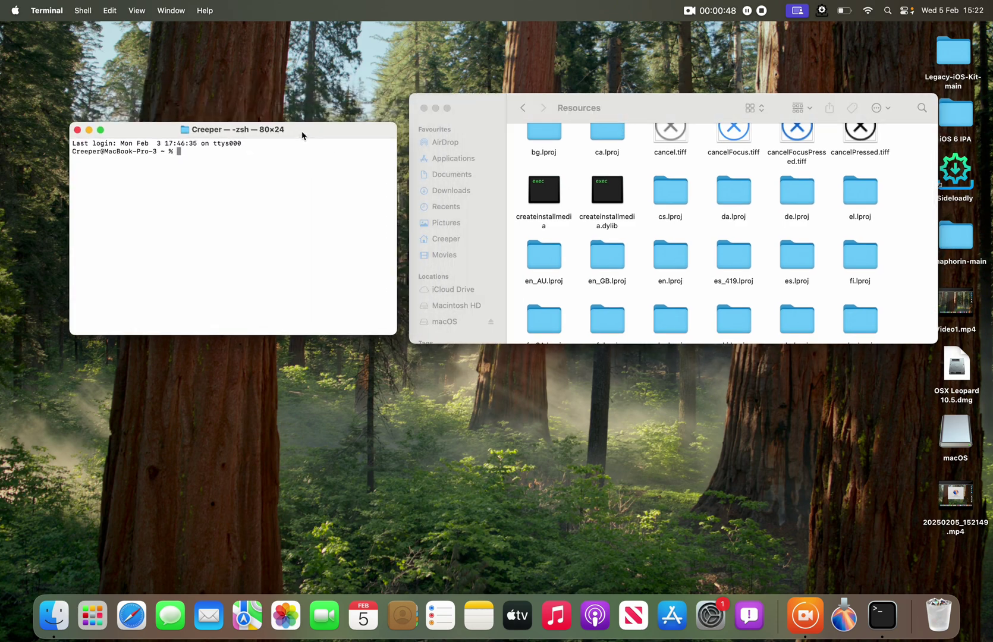
- Build and run 'sudo <createinstallmedia path> --volume /Volumes/macOS' in Terminal
type("sudo")
left_click_drag(534, 194, 268, 181)
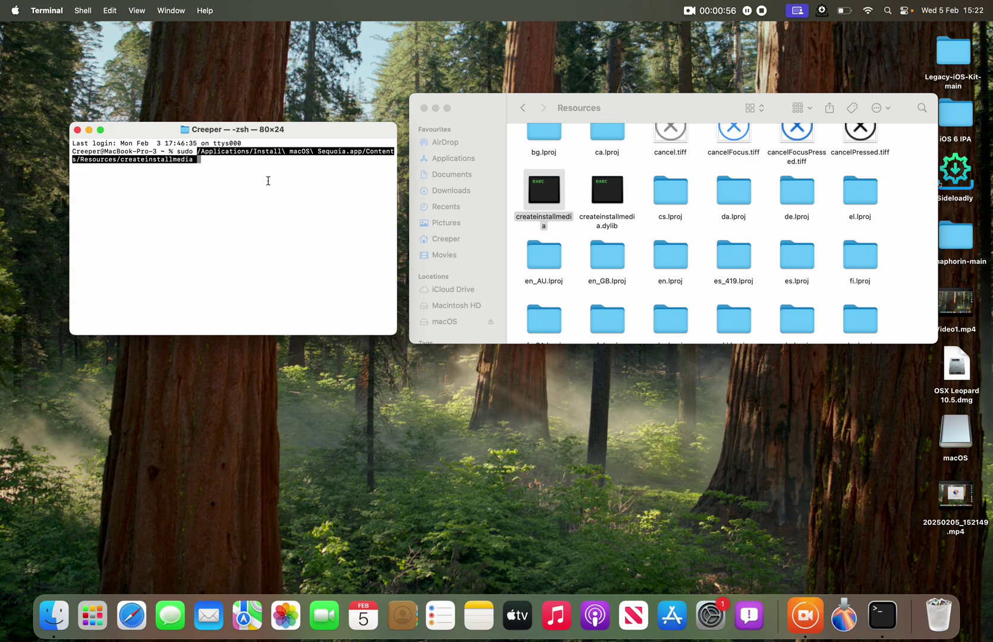
type("--volume")
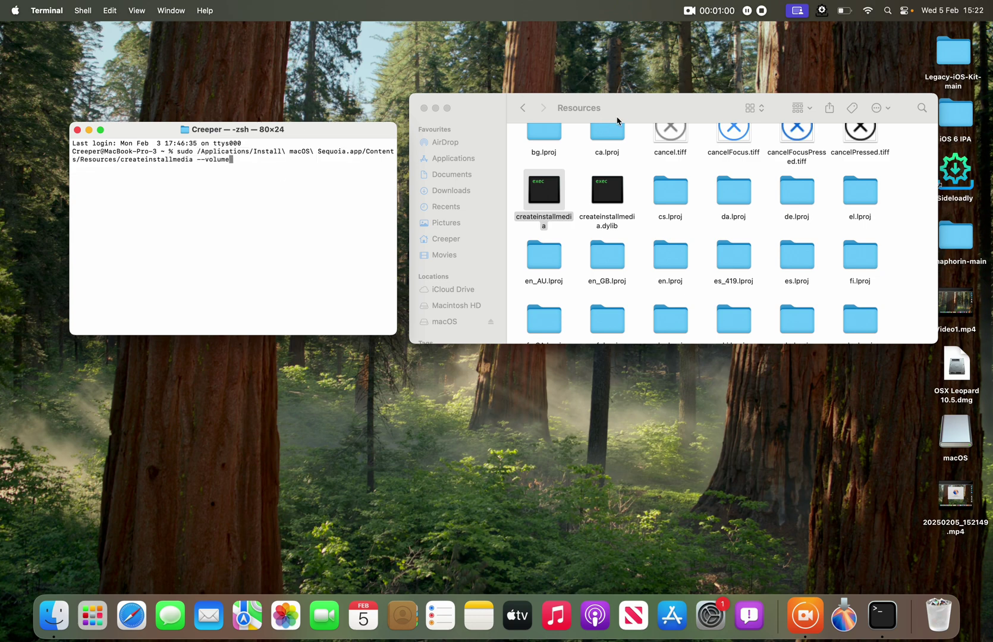
left_click_drag(619, 119, 608, 437)
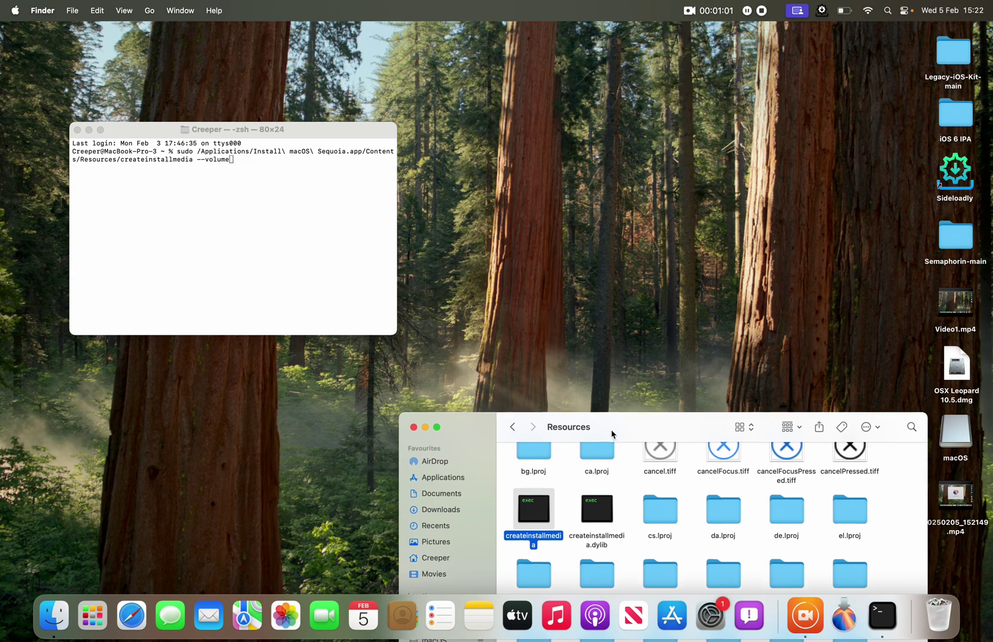
left_click_drag(965, 436, 369, 250)
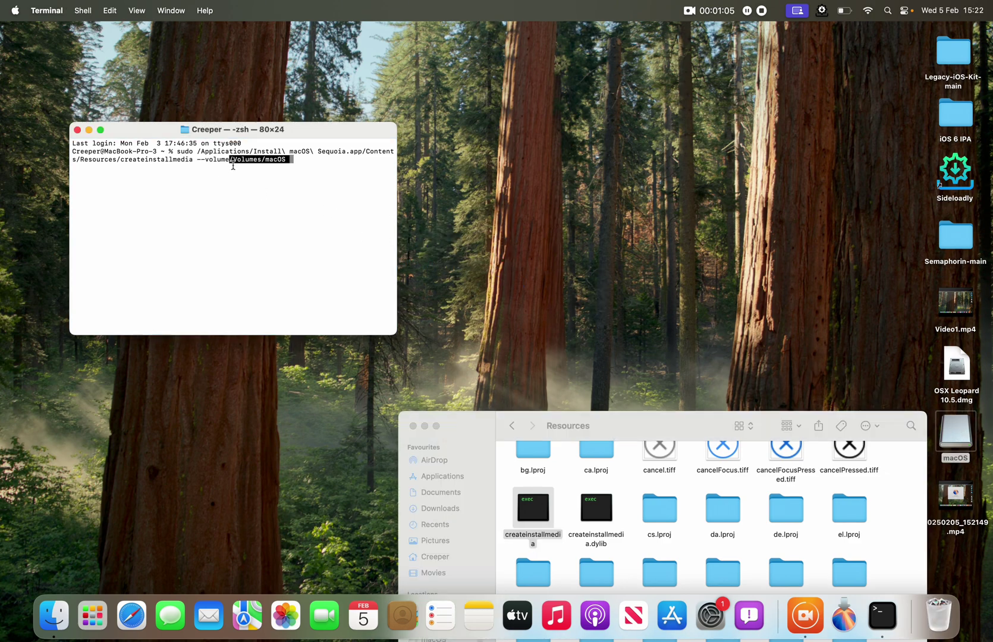
key("BackSpace")
key("BackSpace")
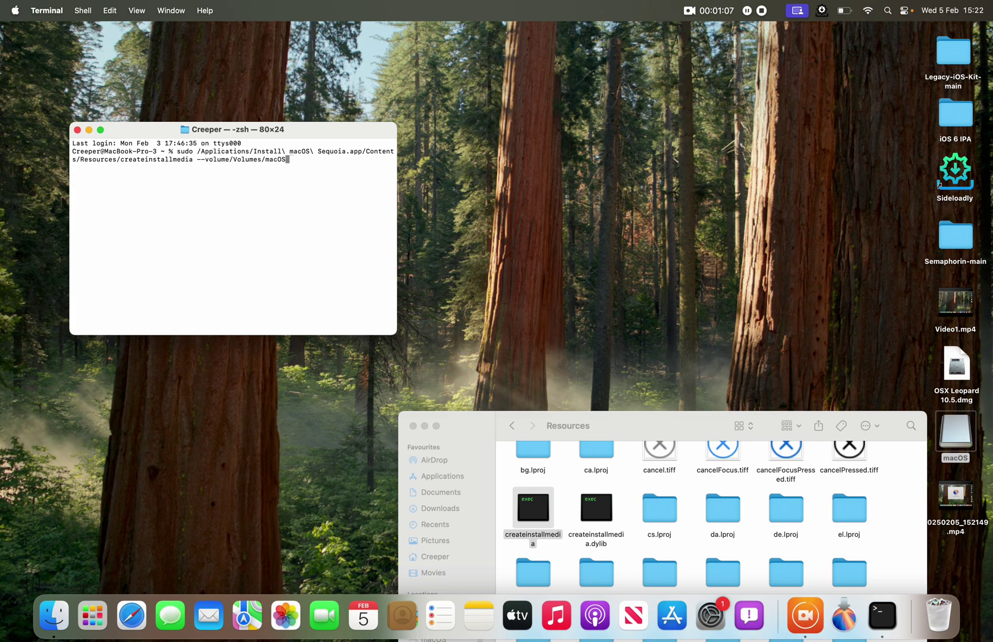
key("BackSpace")
key("BackSpace")
key("BackSpace")
key("BackSpace")
key("BackSpace")
key("BackSpace")
key("BackSpace")
key("BackSpace")
key("BackSpace")
key("BackSpace")
key("BackSpace")
key("BackSpace")
key("BackSpace")
key("BackSpace")
type("e")
left_click_drag(963, 439, 240, 201)
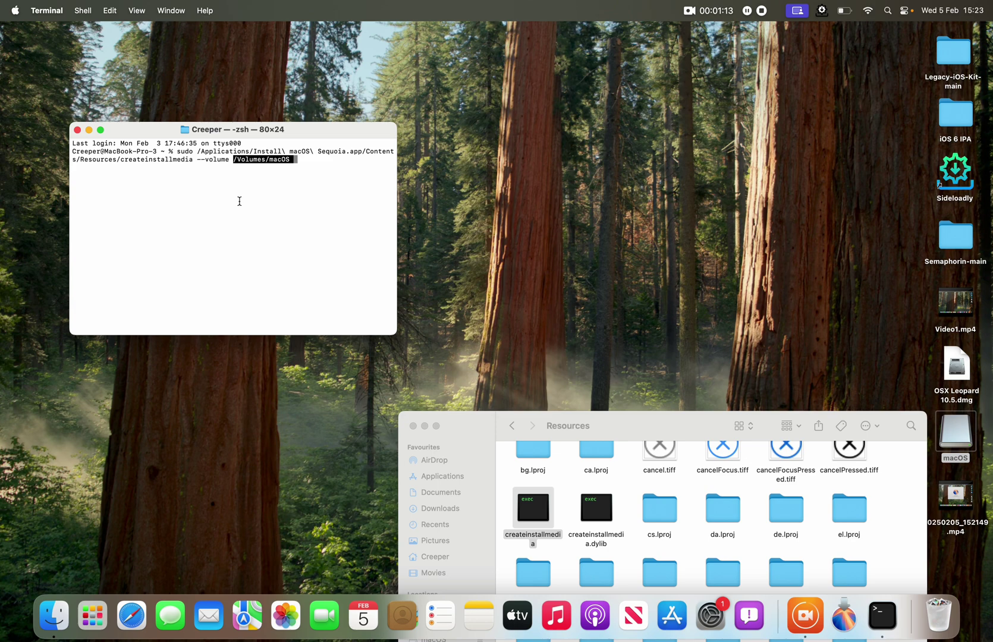
key("Return")
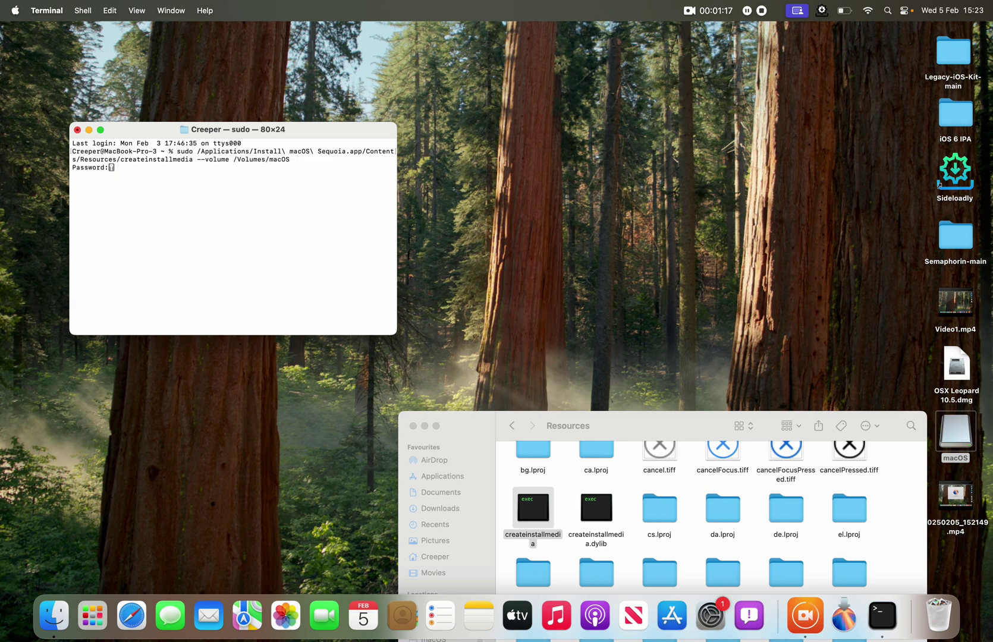
- Submit the administrator password and answer 'y' to confirm erasing the macOS volume for createinstallmedia
key("Return")
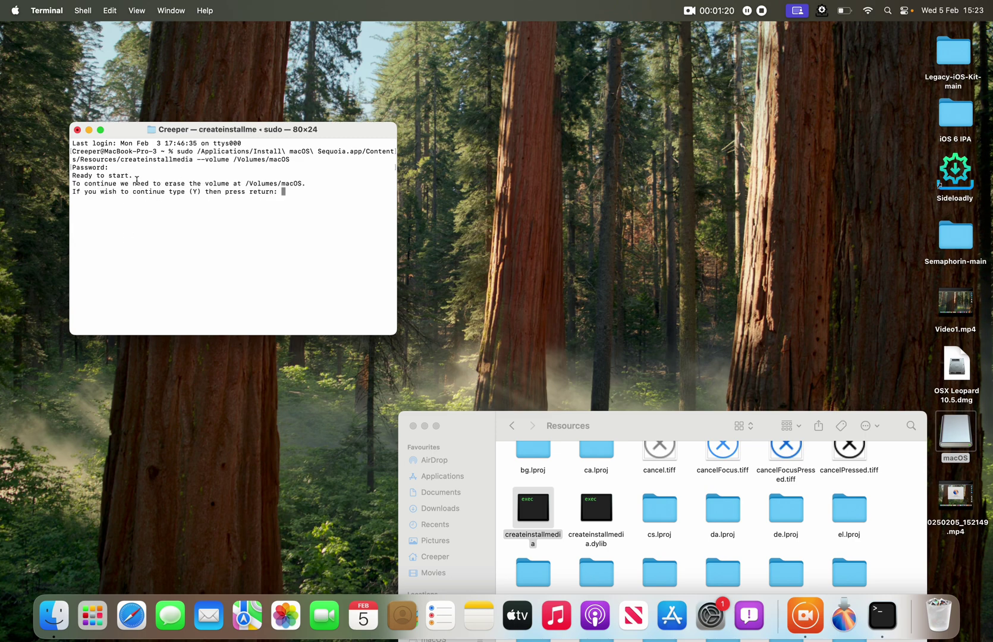
type("y")
key("Return")
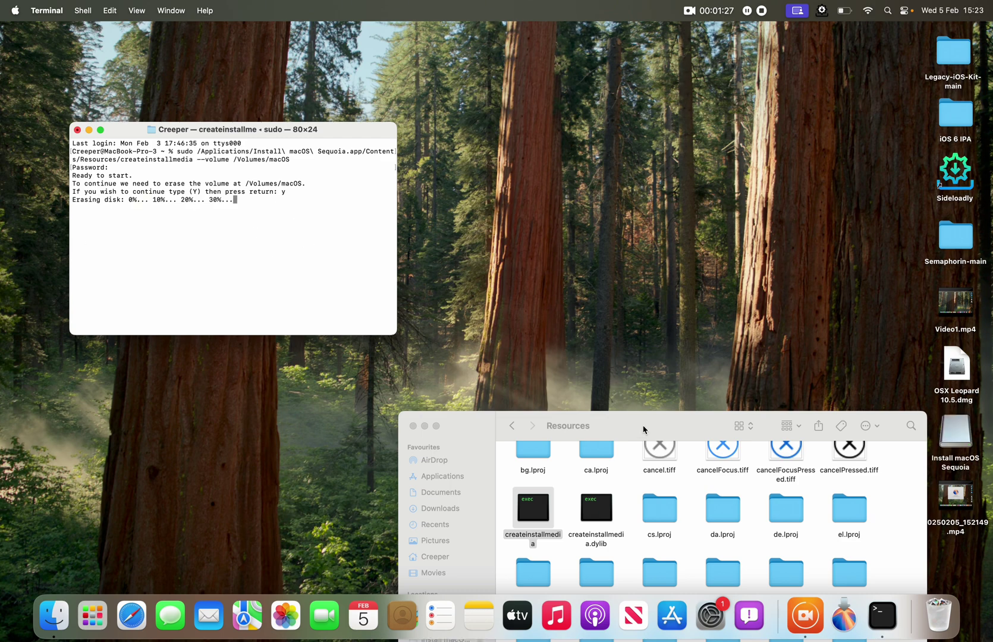
left_click_drag(642, 430, 643, 240)
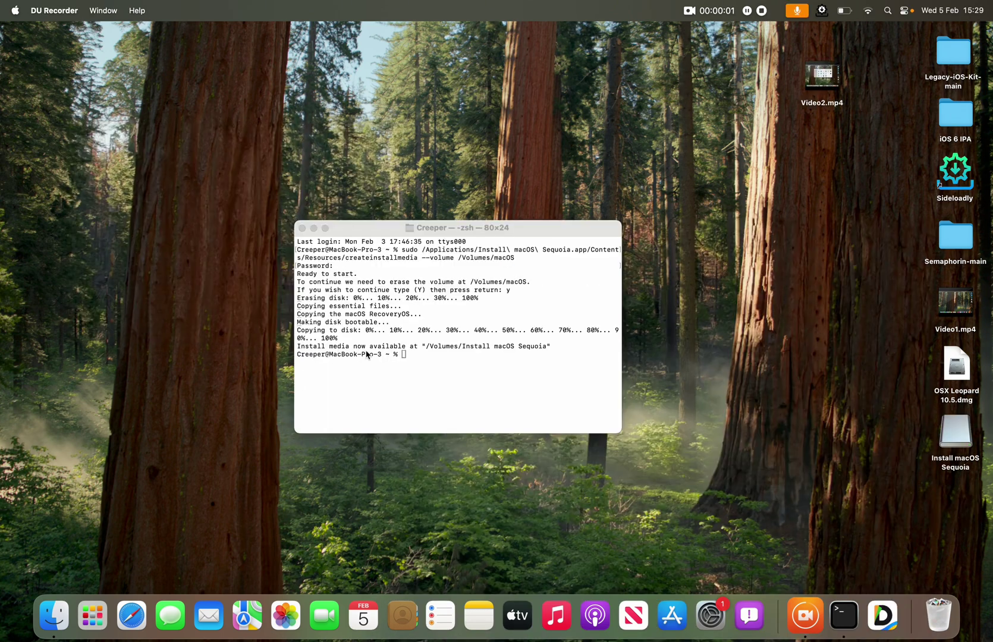